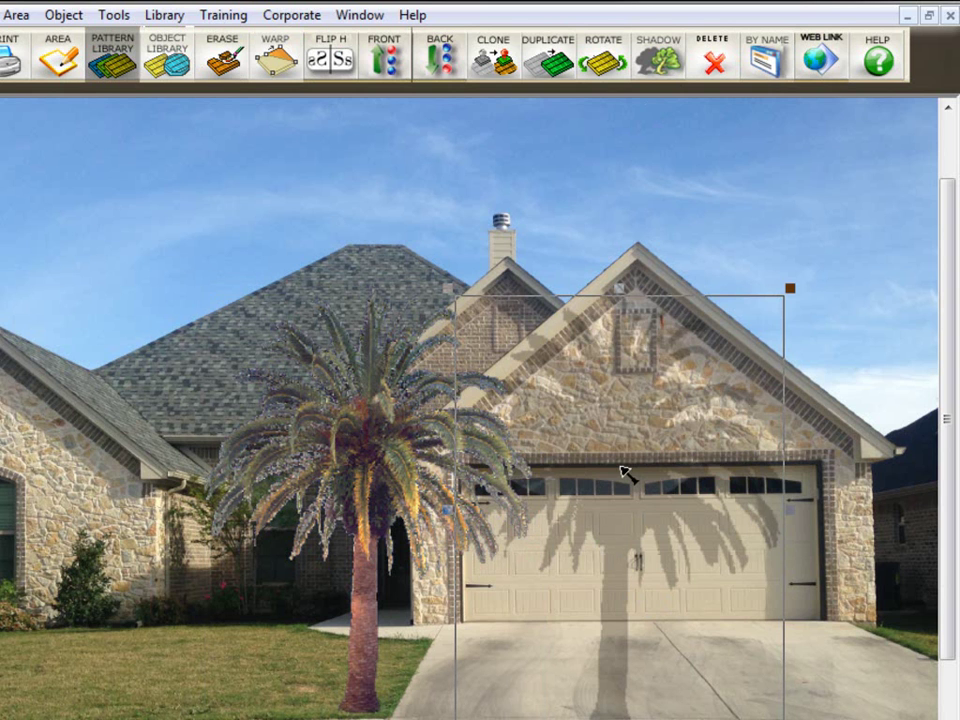
Set the palm shadow's transparency to 45 in its Bitmap Properties.
double_click(622, 466)
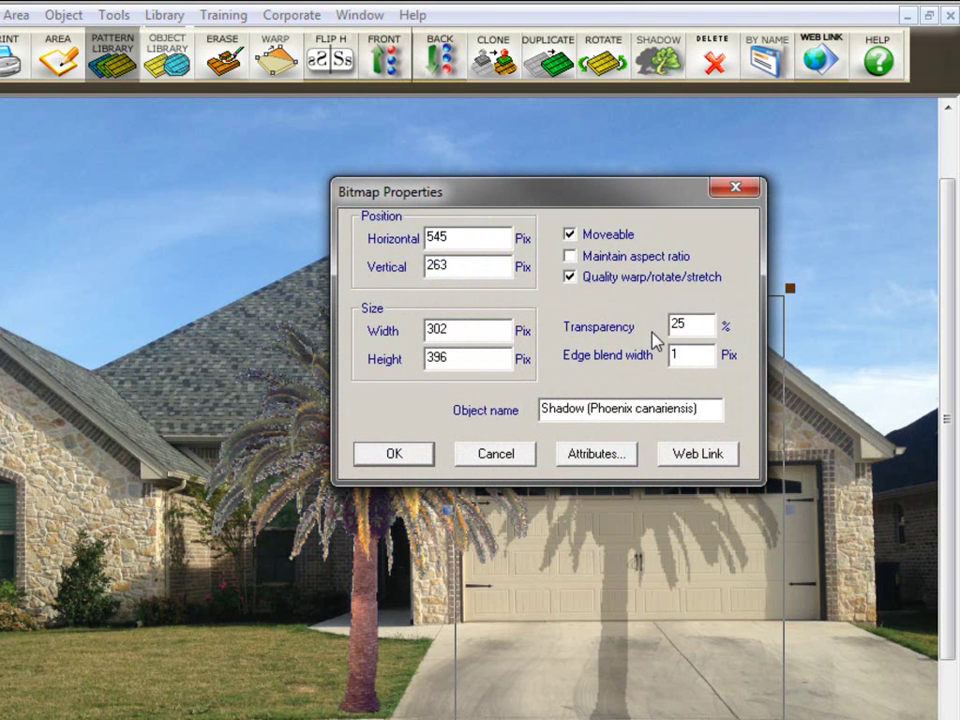
left_click_drag(694, 330, 614, 333)
type("45")
left_click(397, 454)
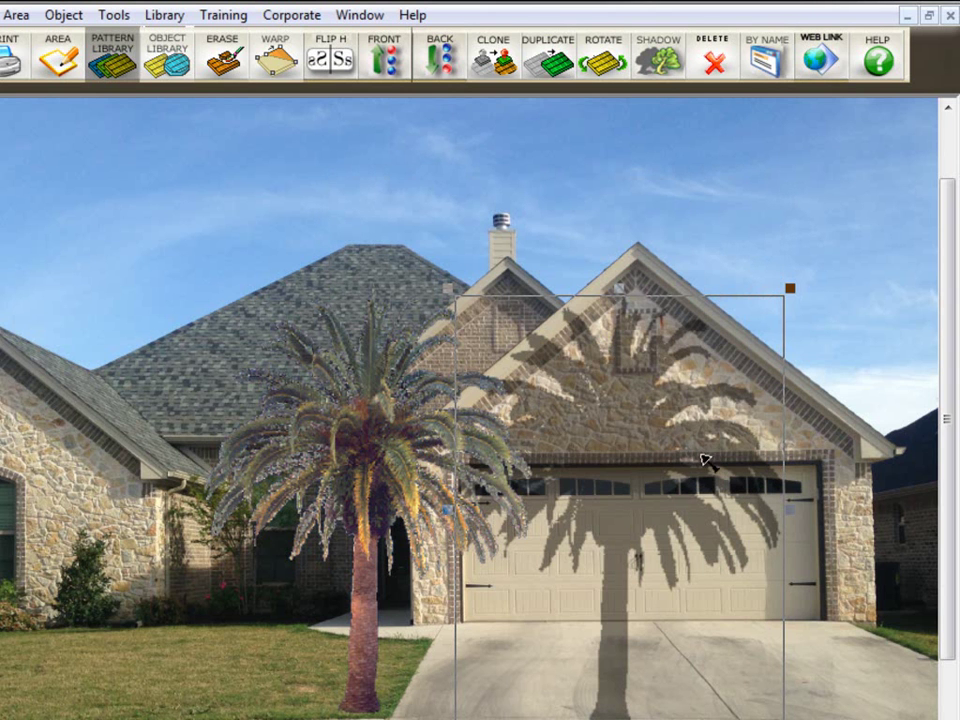
Shift the palm shadow so it sits left of the tree, then select it.
left_click_drag(614, 493, 633, 481)
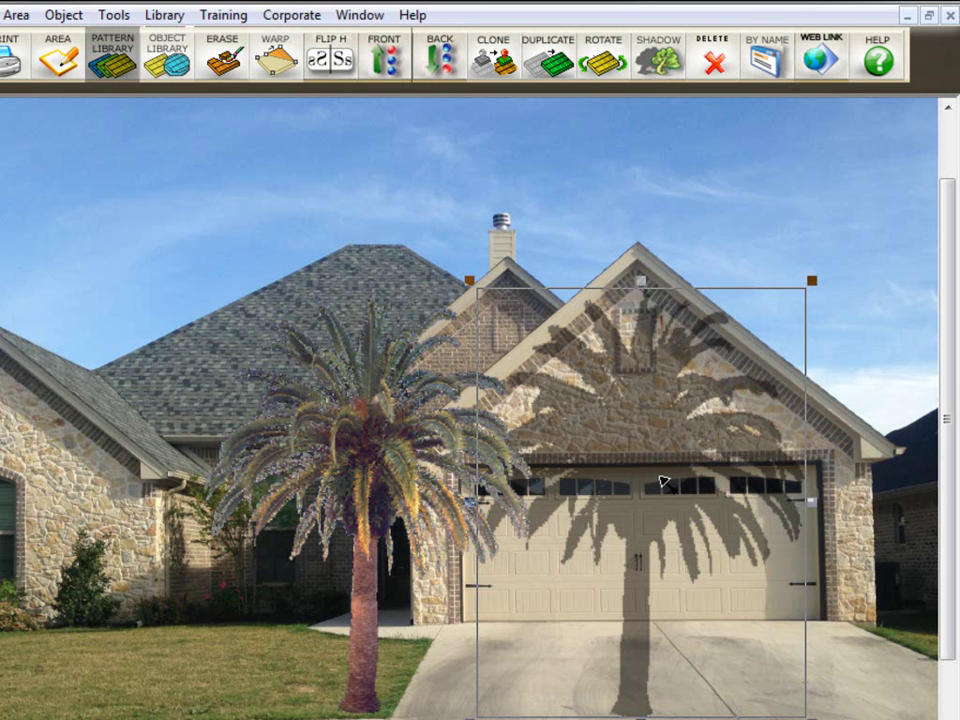
left_click(648, 481)
left_click(277, 479)
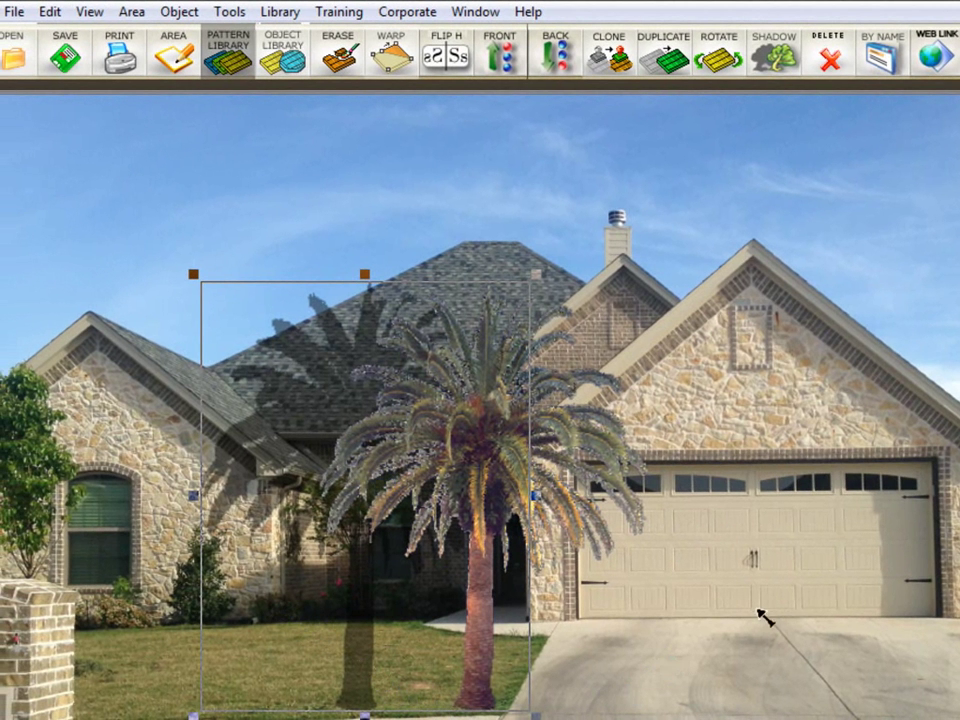
Warp the shadow horizontally, pulling its top down flat and skewed left onto the lawn.
left_click(392, 52)
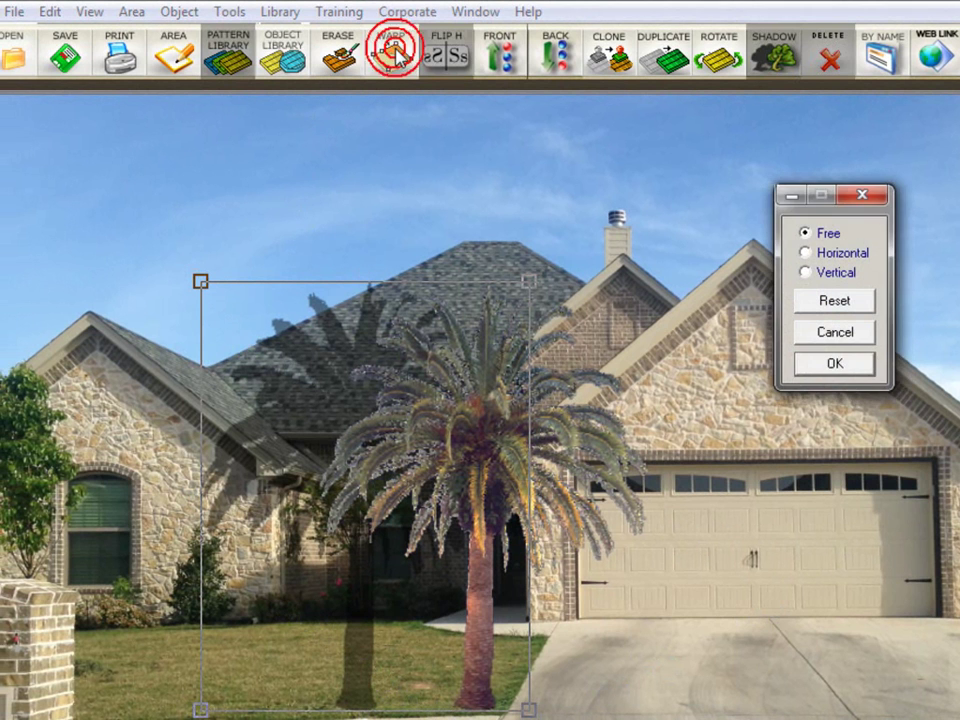
left_click(807, 253)
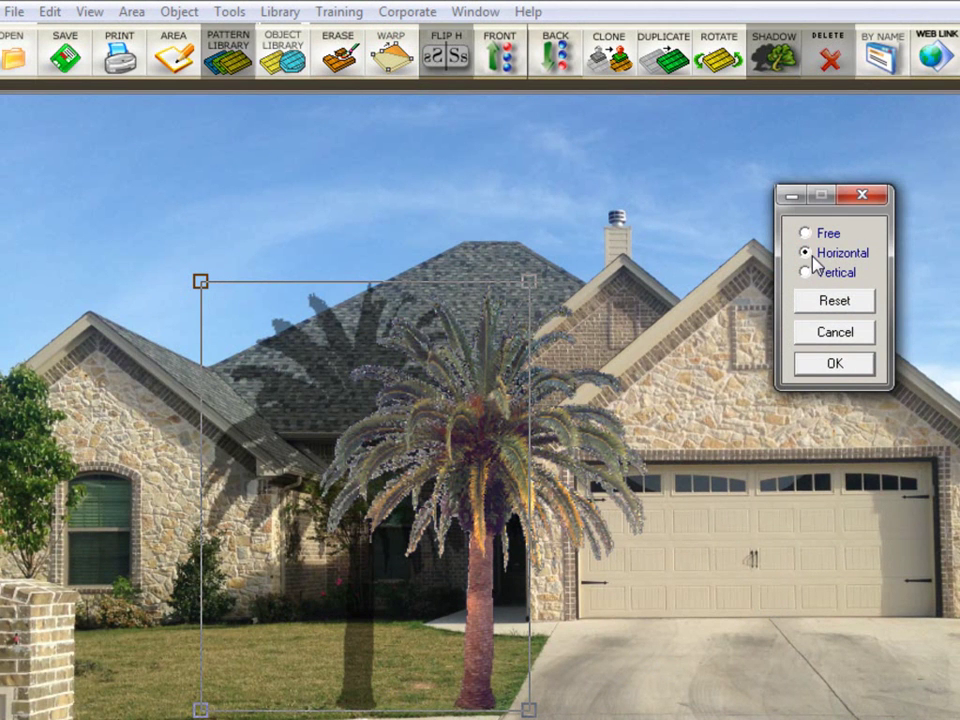
left_click_drag(201, 281, 197, 587)
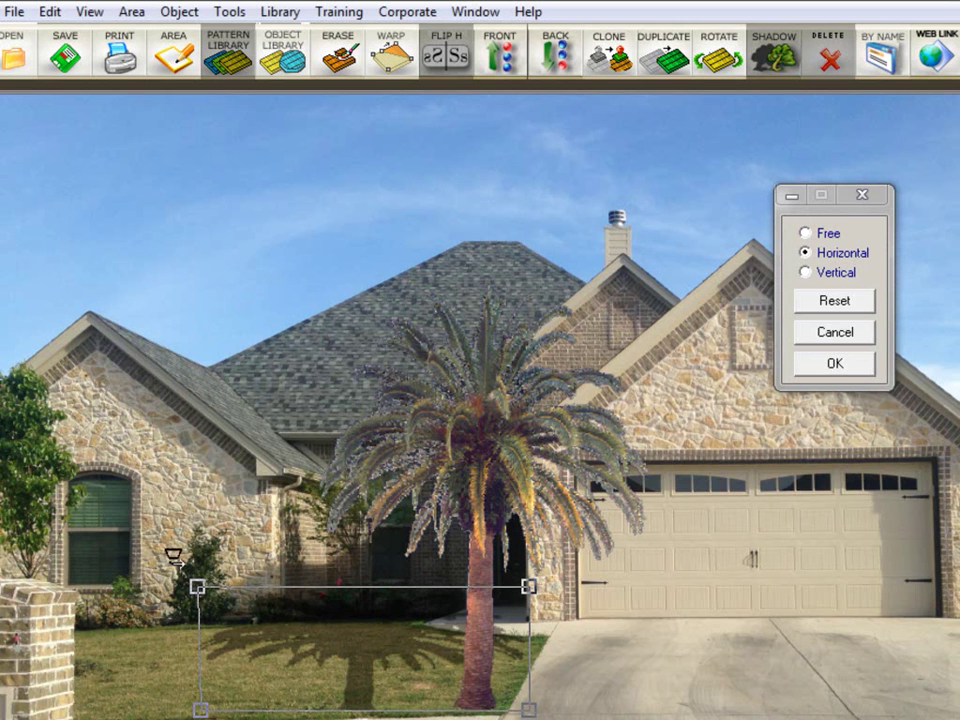
left_click_drag(529, 586, 360, 581)
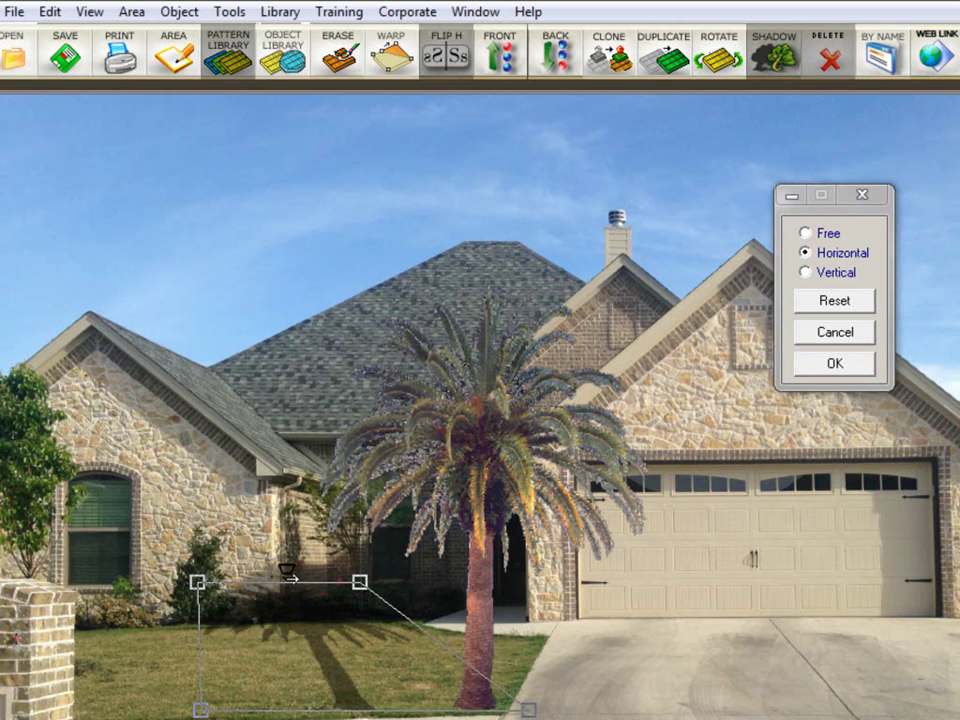
left_click_drag(198, 581, 115, 621)
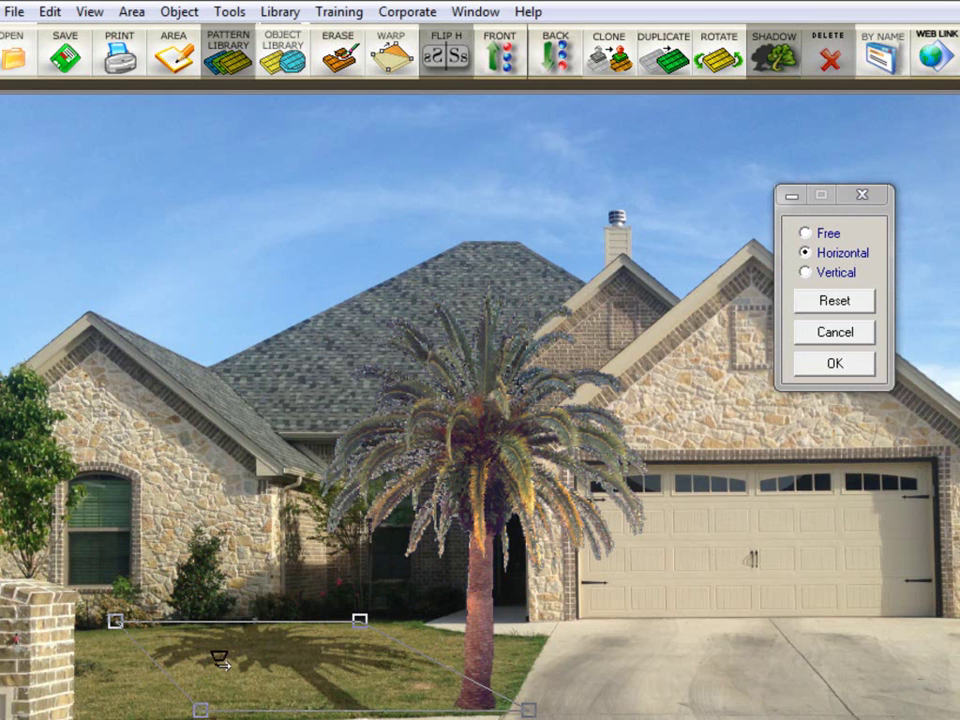
left_click(852, 366)
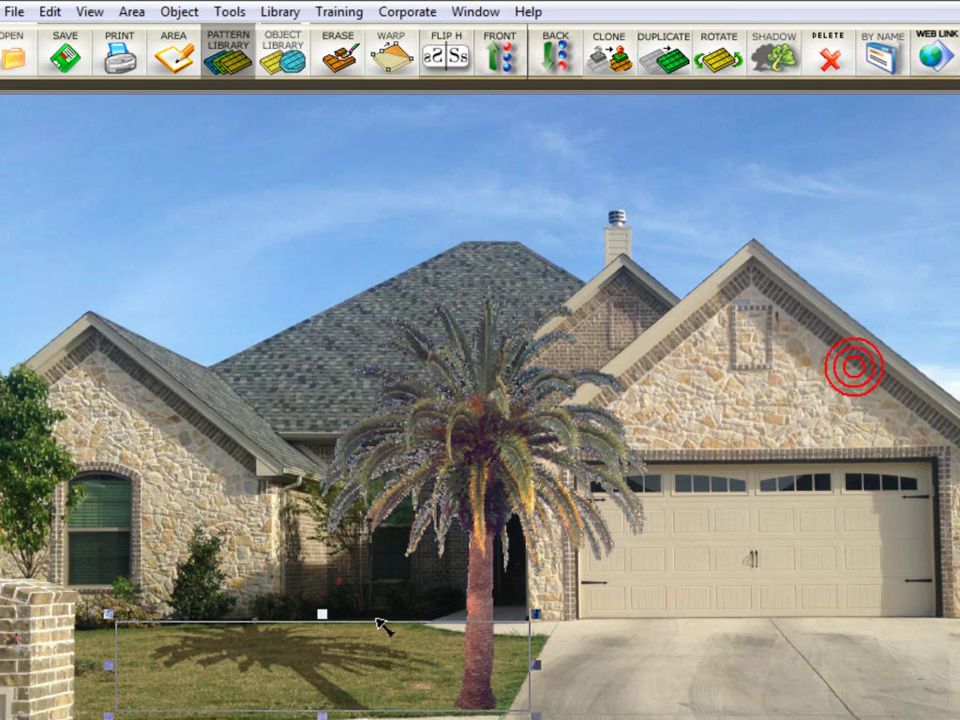
Slide the flattened shadow right so it lies beside the palm trunk.
left_click_drag(290, 658, 403, 654)
left_click(395, 645)
left_click(806, 551)
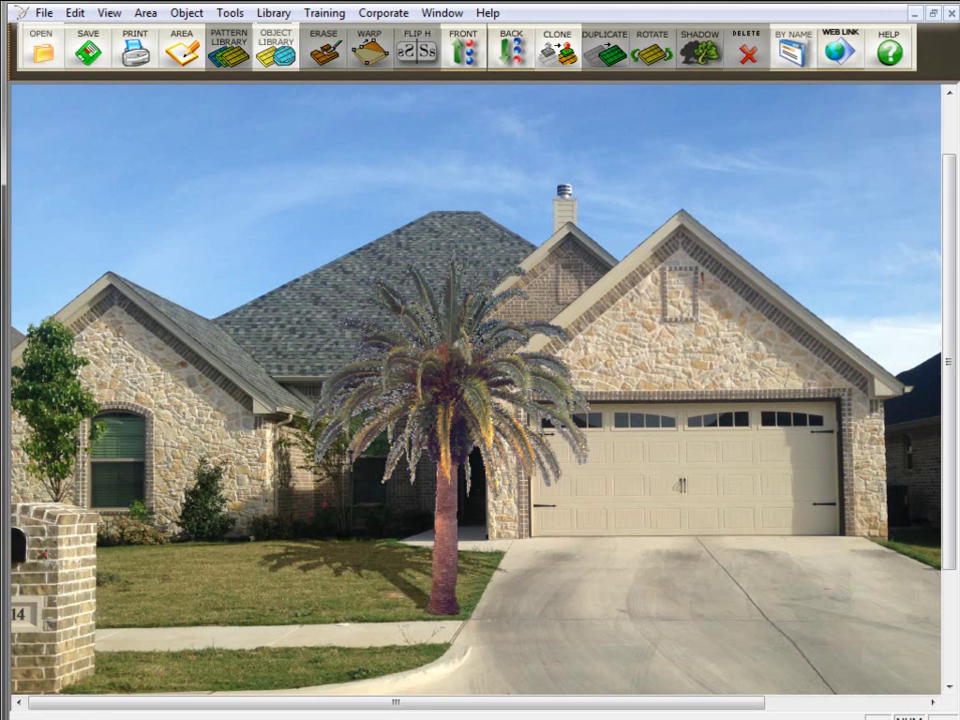
Change Default Shadow Transparency in Program Defaults from 25 to 45.
left_click(43, 14)
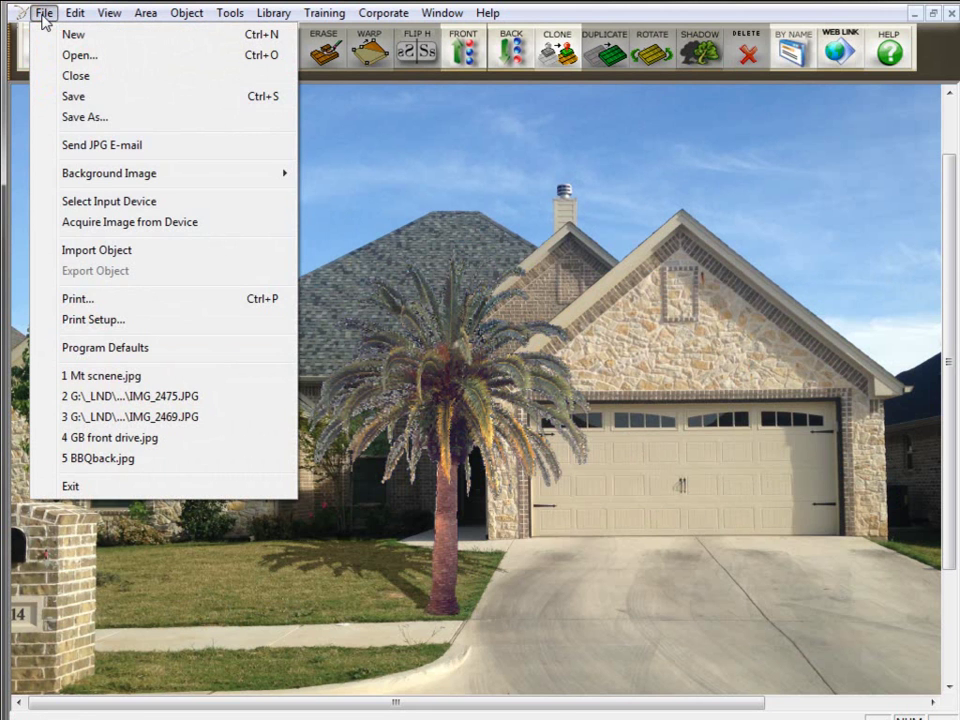
left_click(118, 350)
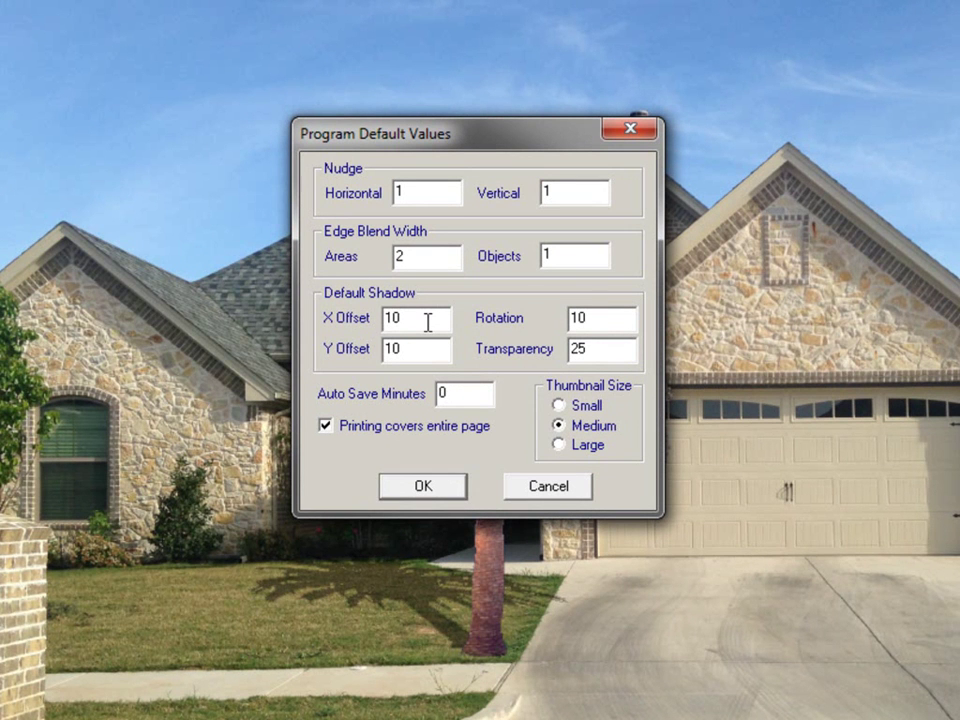
double_click(595, 352)
type("45")
left_click(441, 495)
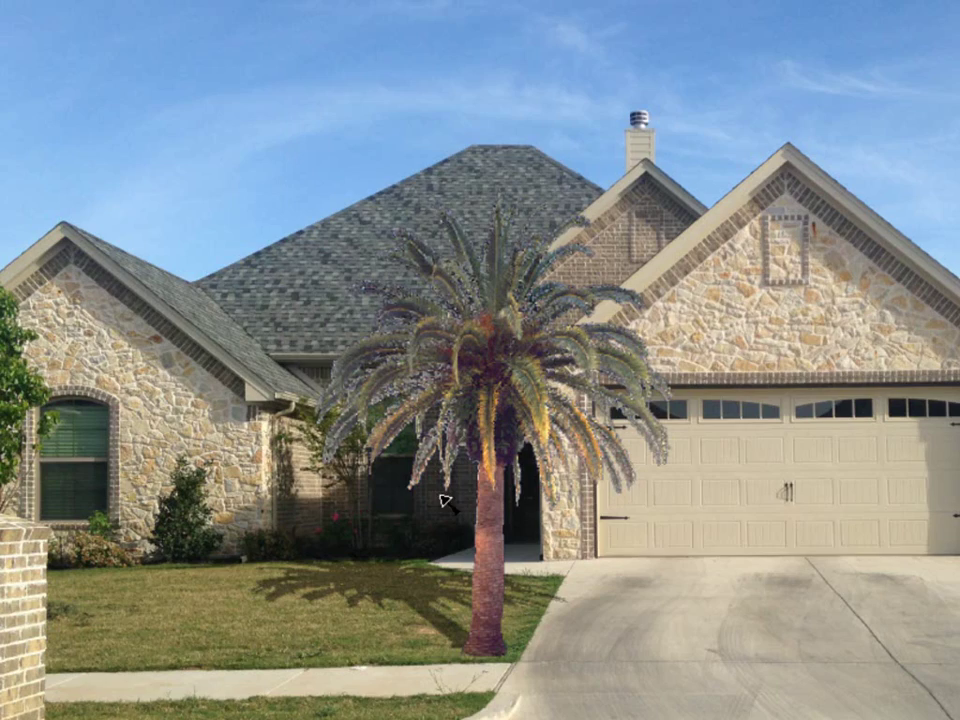
left_click(533, 351)
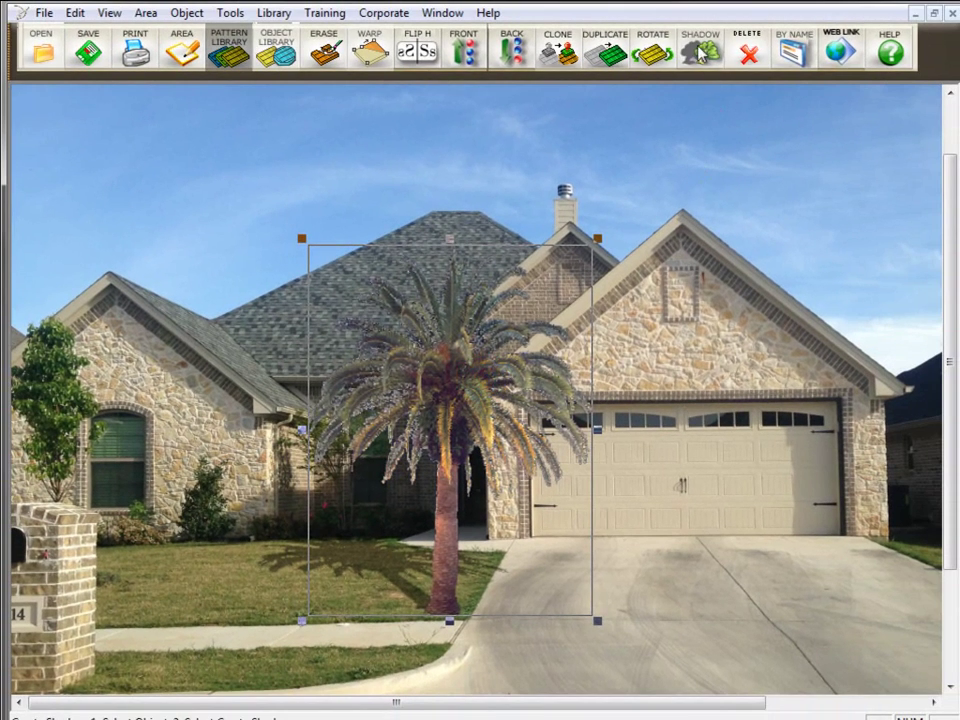
Cast a new palm shadow across the garage and nudge it slightly right and down.
left_click(703, 53)
left_click(592, 450)
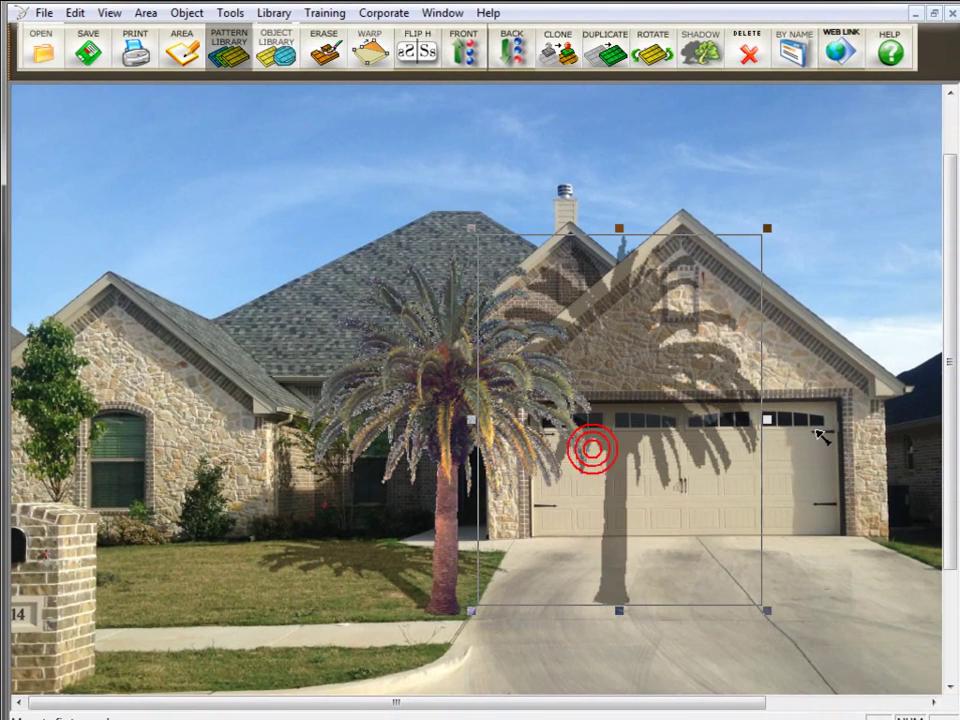
left_click_drag(694, 390, 716, 405)
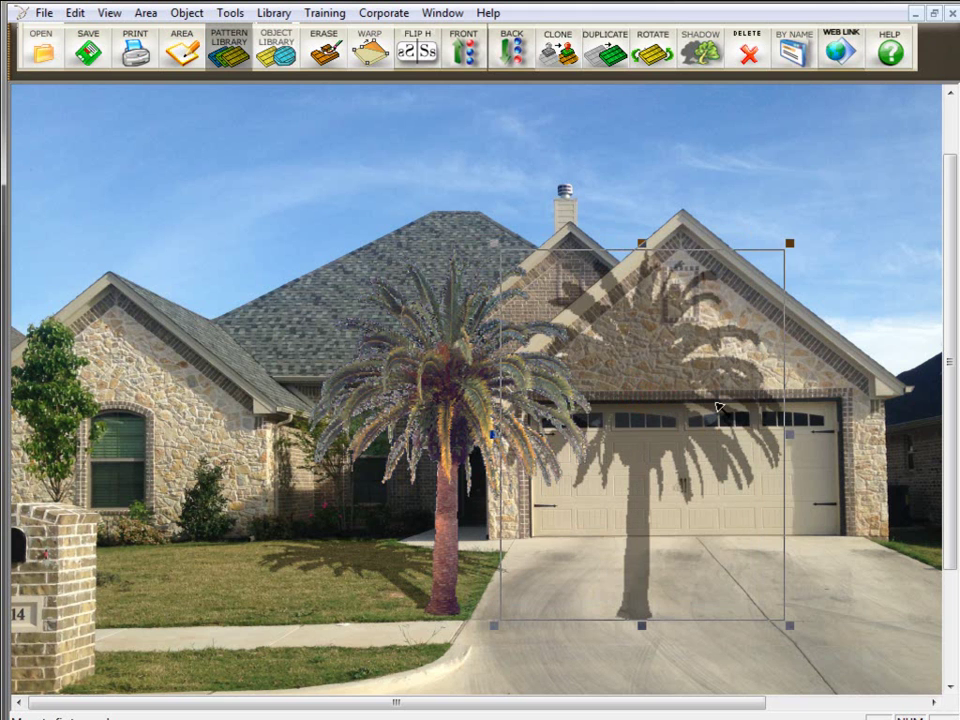
left_click(42, 14)
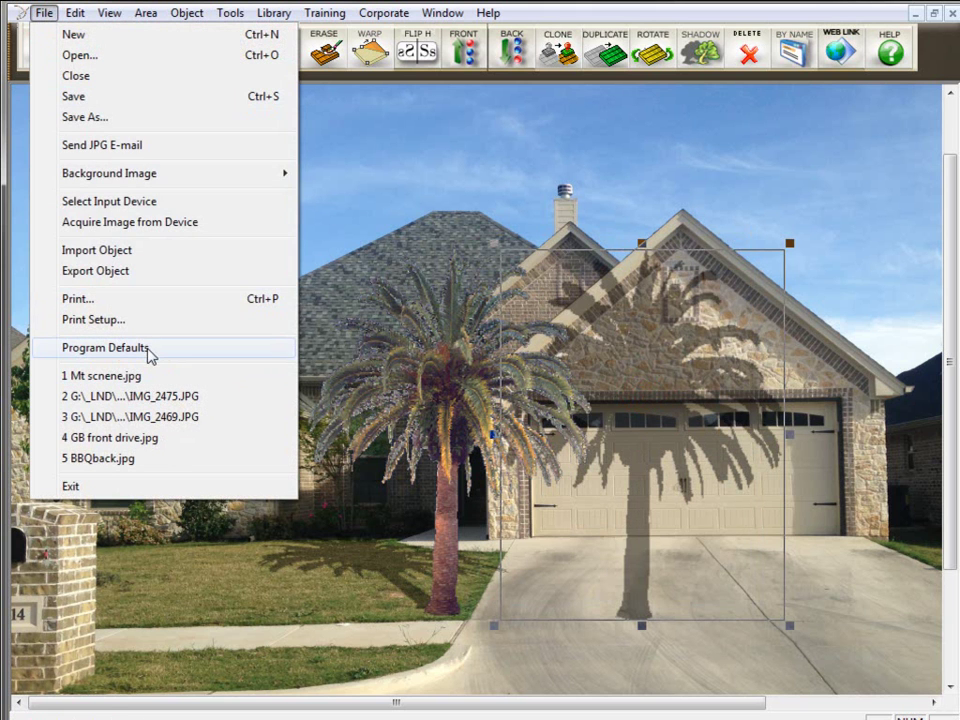
left_click(517, 172)
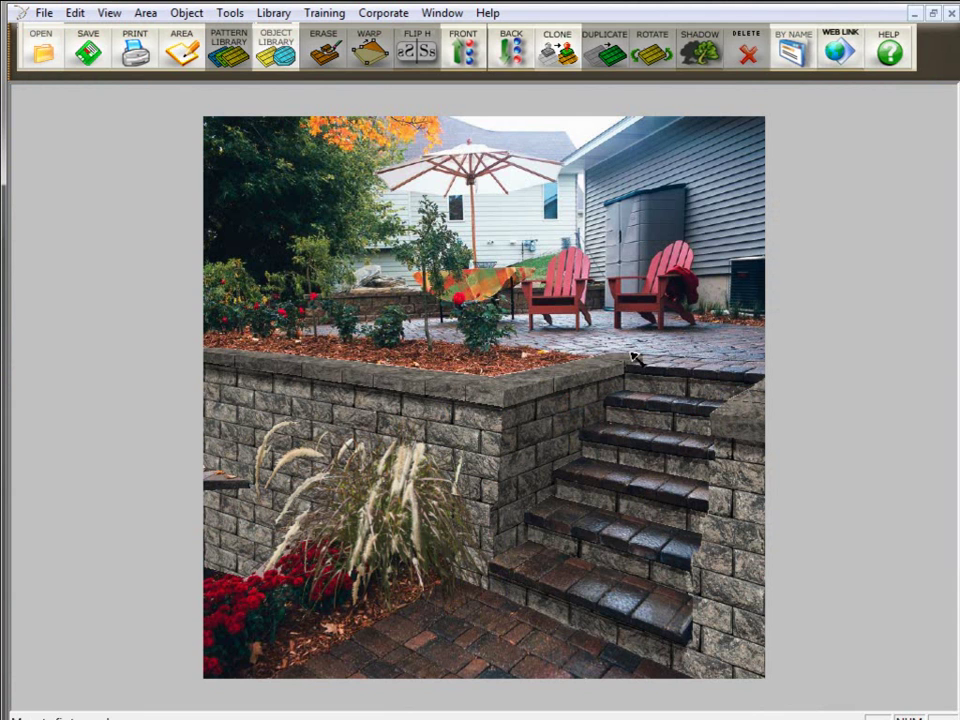
left_click(542, 455)
left_click_drag(542, 455, 528, 247)
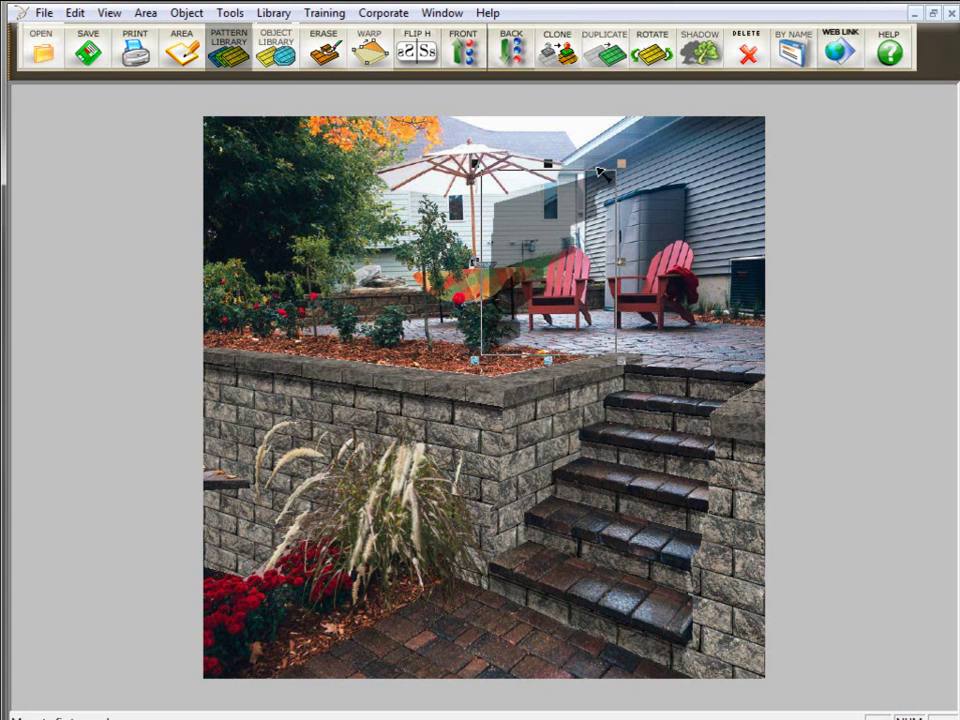
left_click(652, 333)
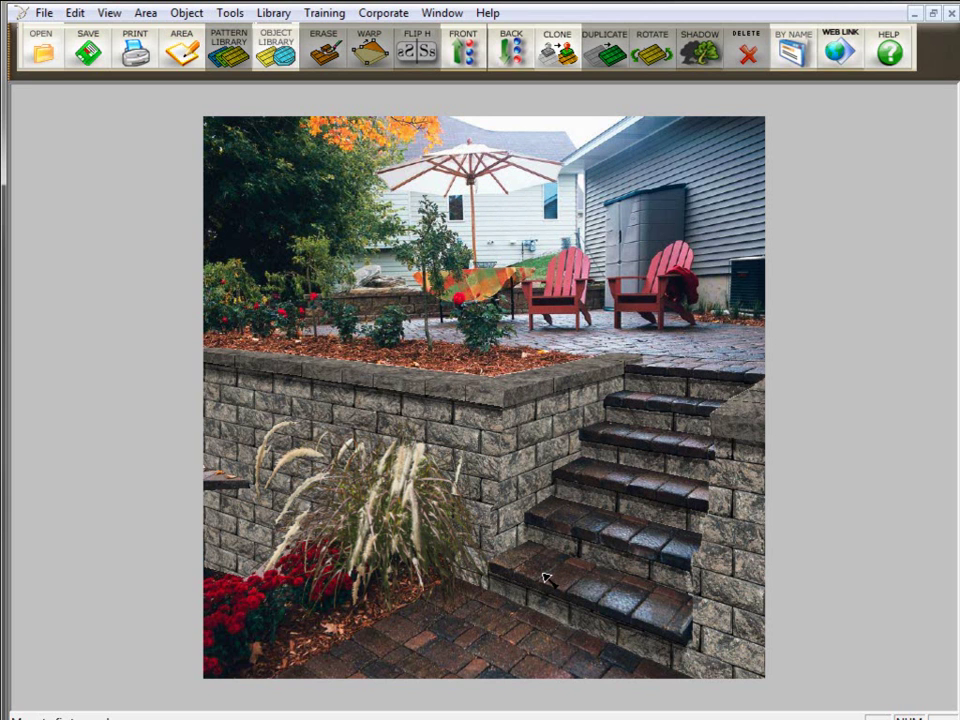
left_click(521, 460)
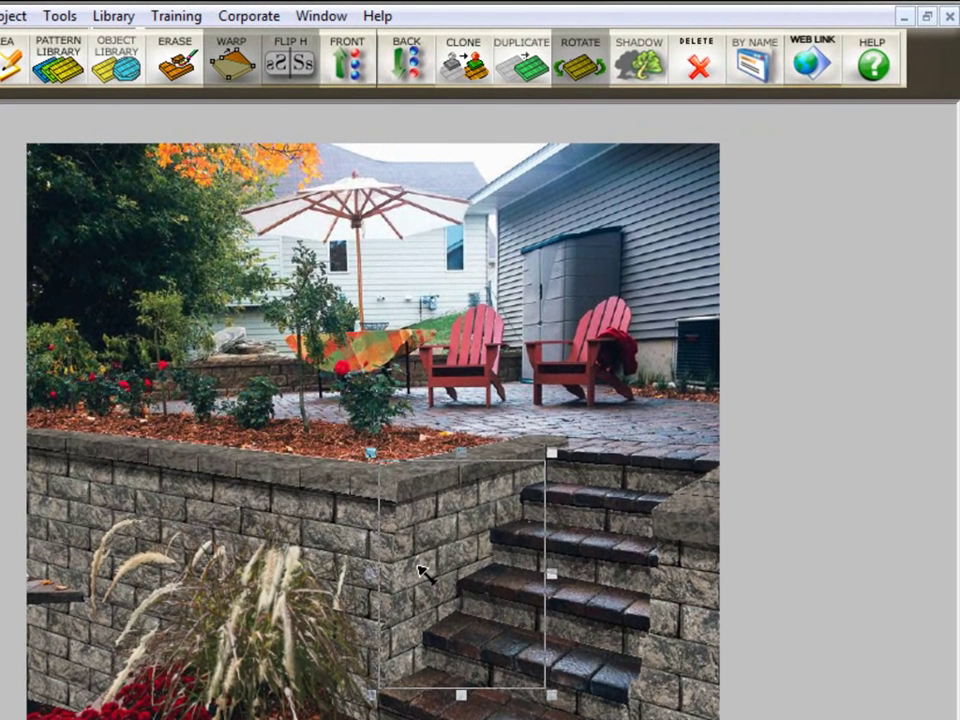
Duplicate the stone wall section onto the patio beside the red chairs, declining object conversion.
left_click(400, 58)
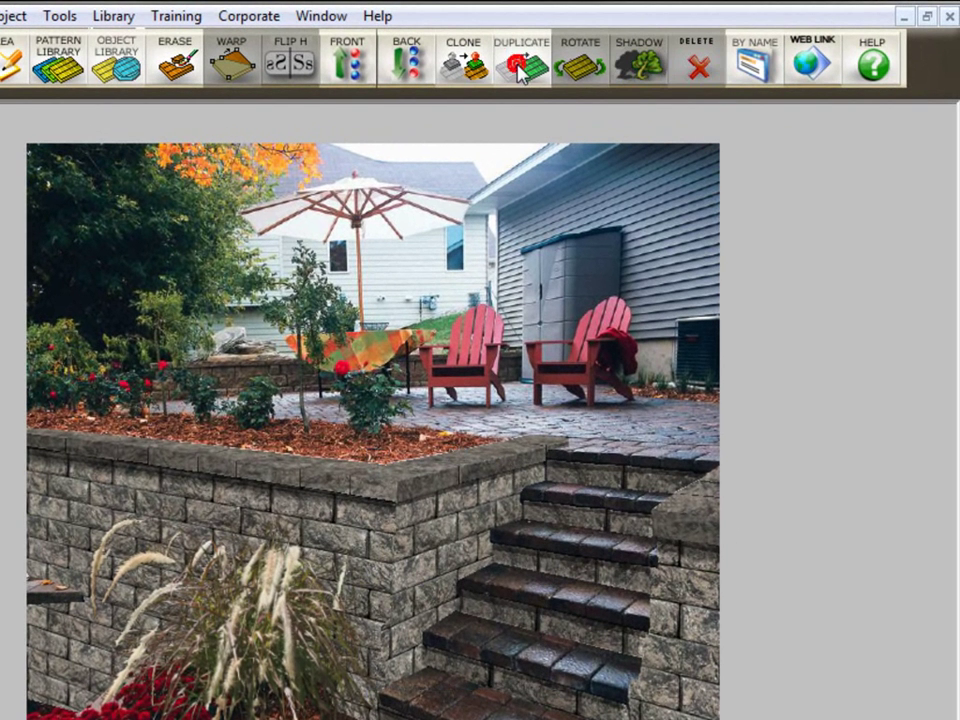
left_click(435, 306)
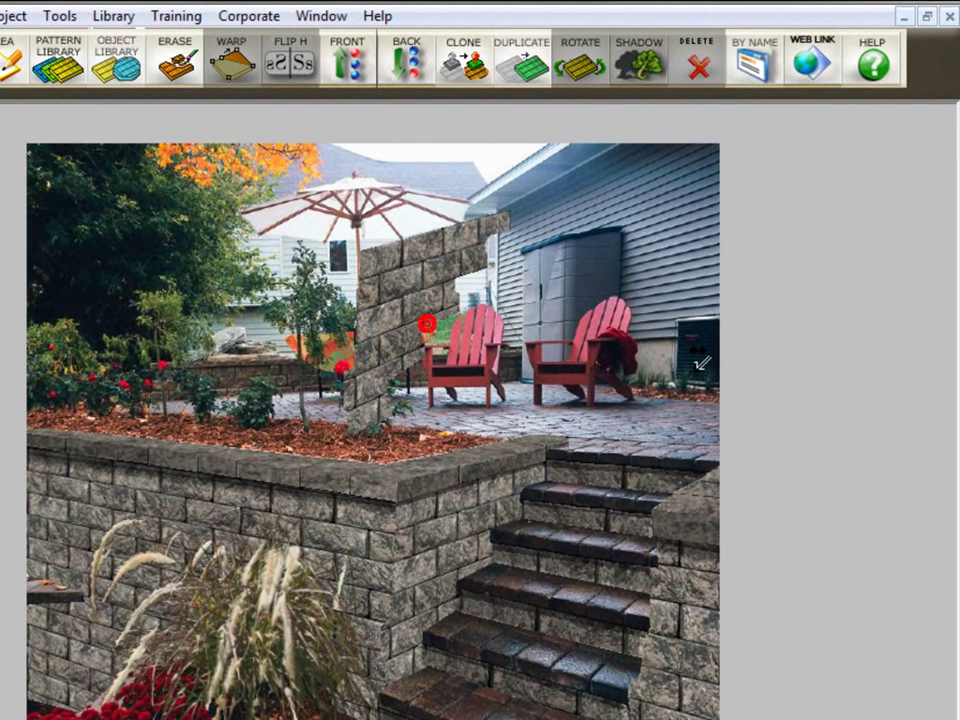
left_click(495, 290)
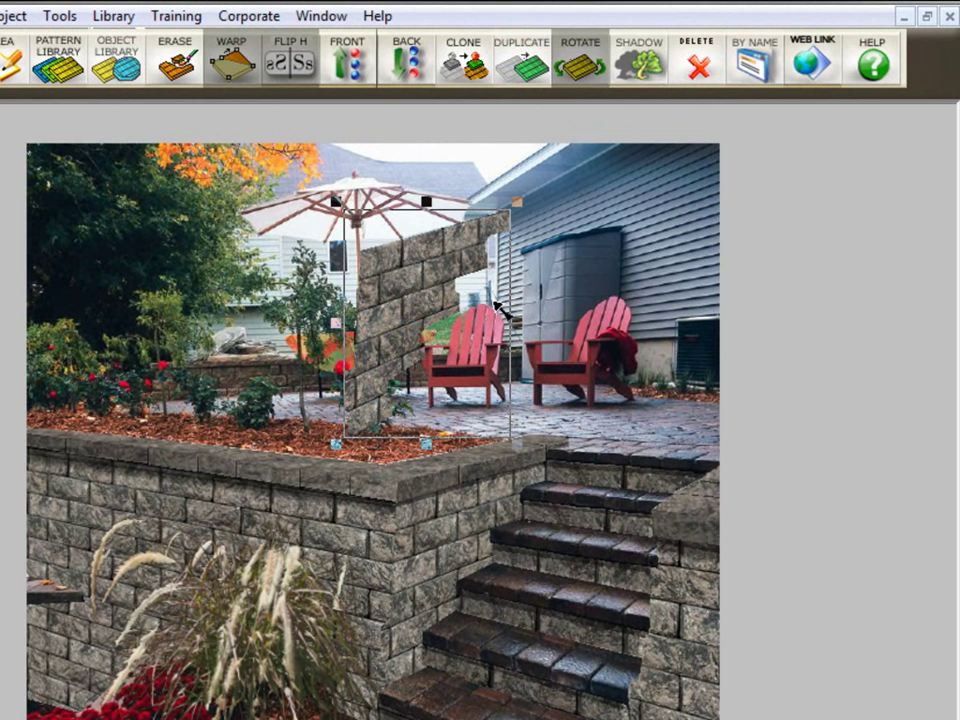
left_click(463, 298)
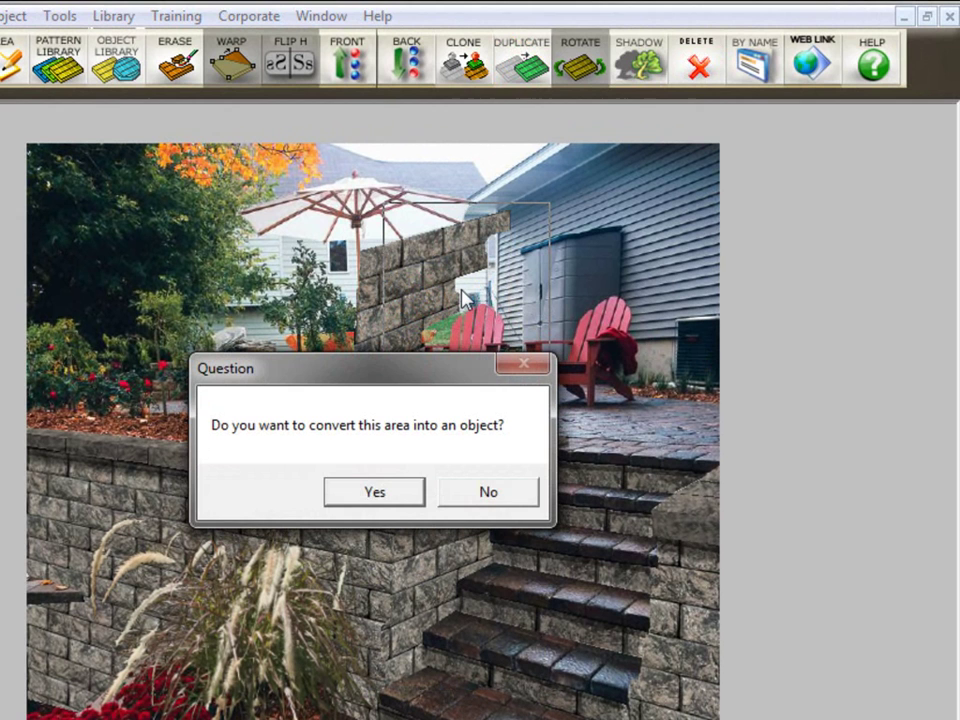
left_click(495, 493)
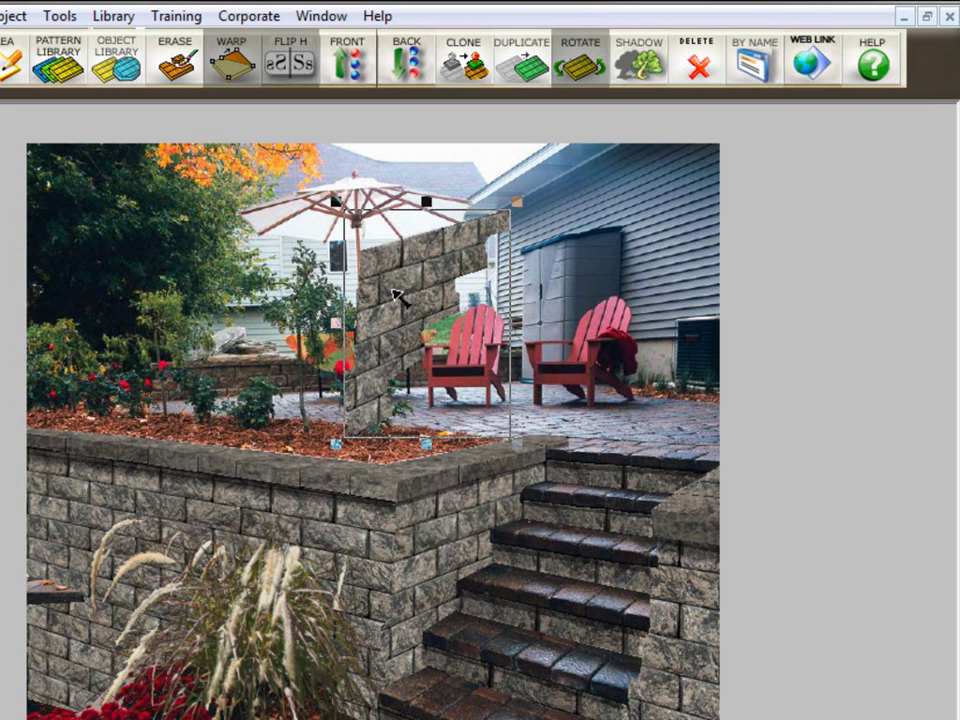
Clear the copied wall section away from the patio behind the red chairs.
left_click(639, 56)
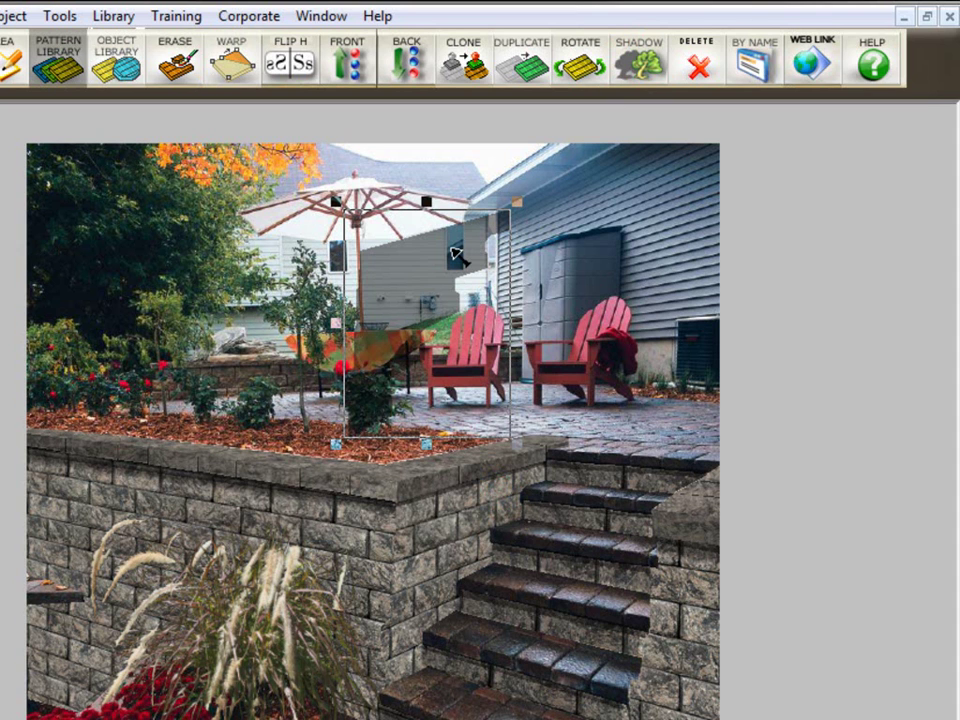
left_click_drag(444, 262, 439, 525)
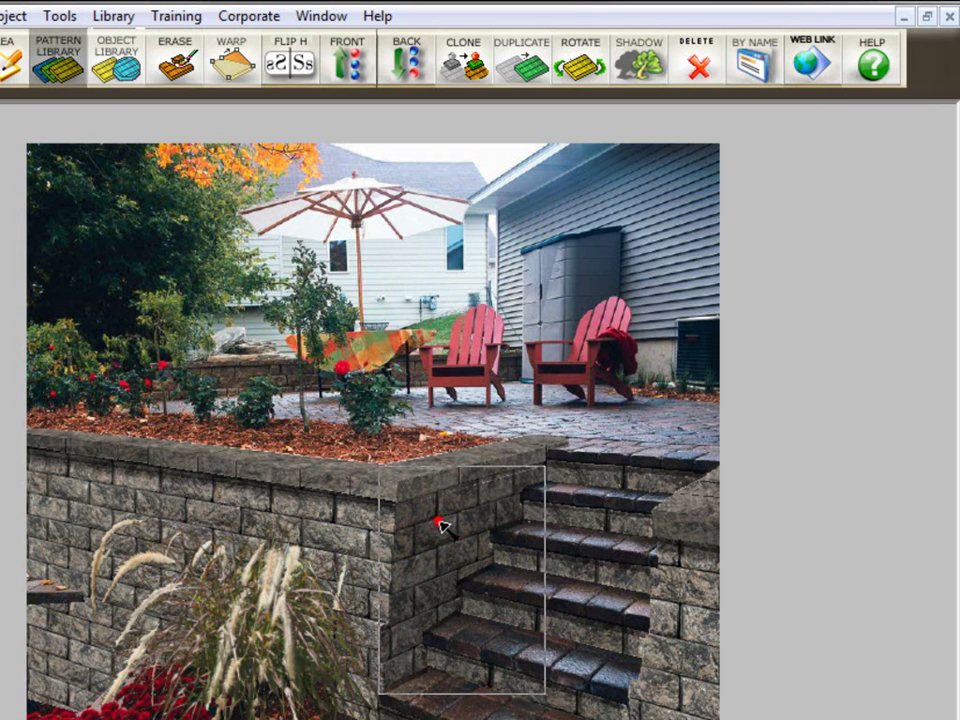
left_click(463, 232)
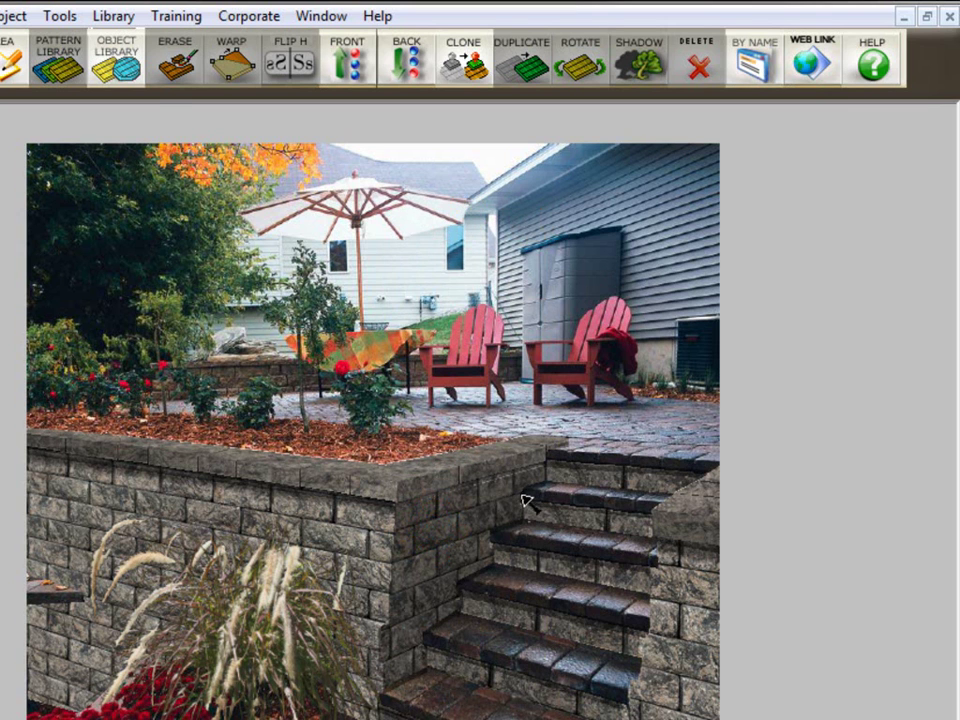